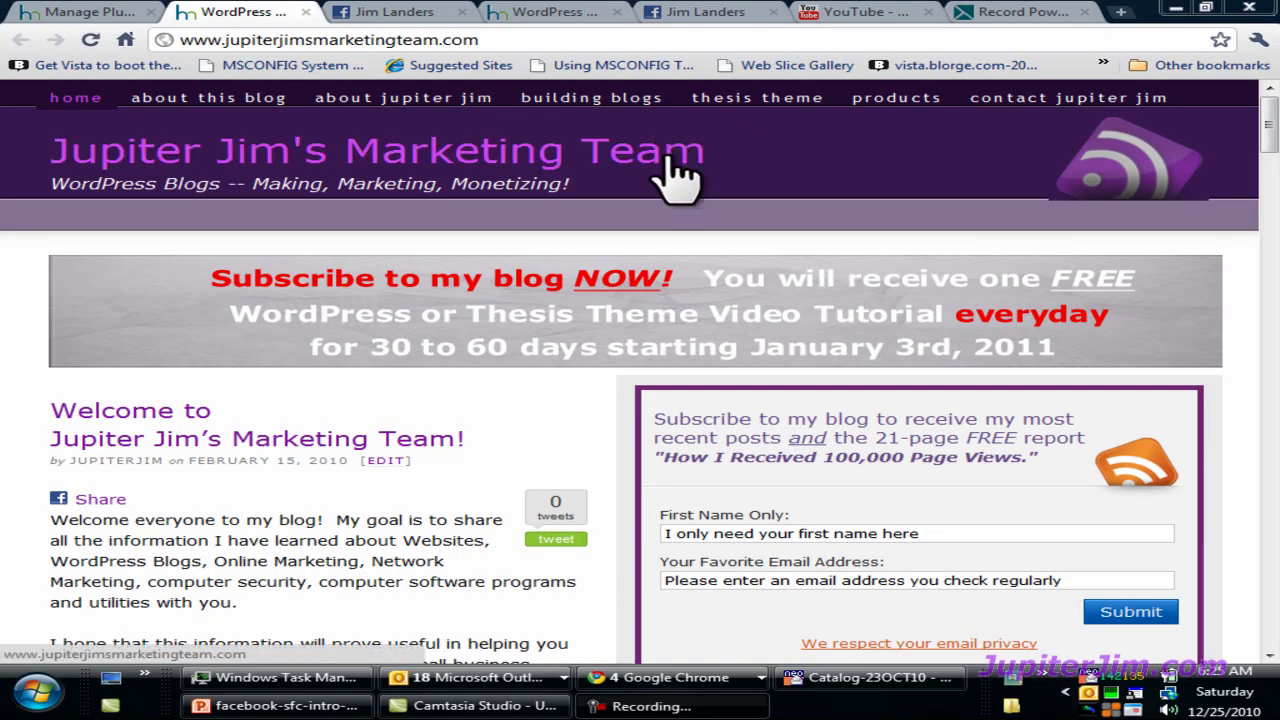
- Go through the Dashboard back to Plugins and scroll down to the SFC - Like Button row
left_click_drag(1264, 120, 1266, 153)
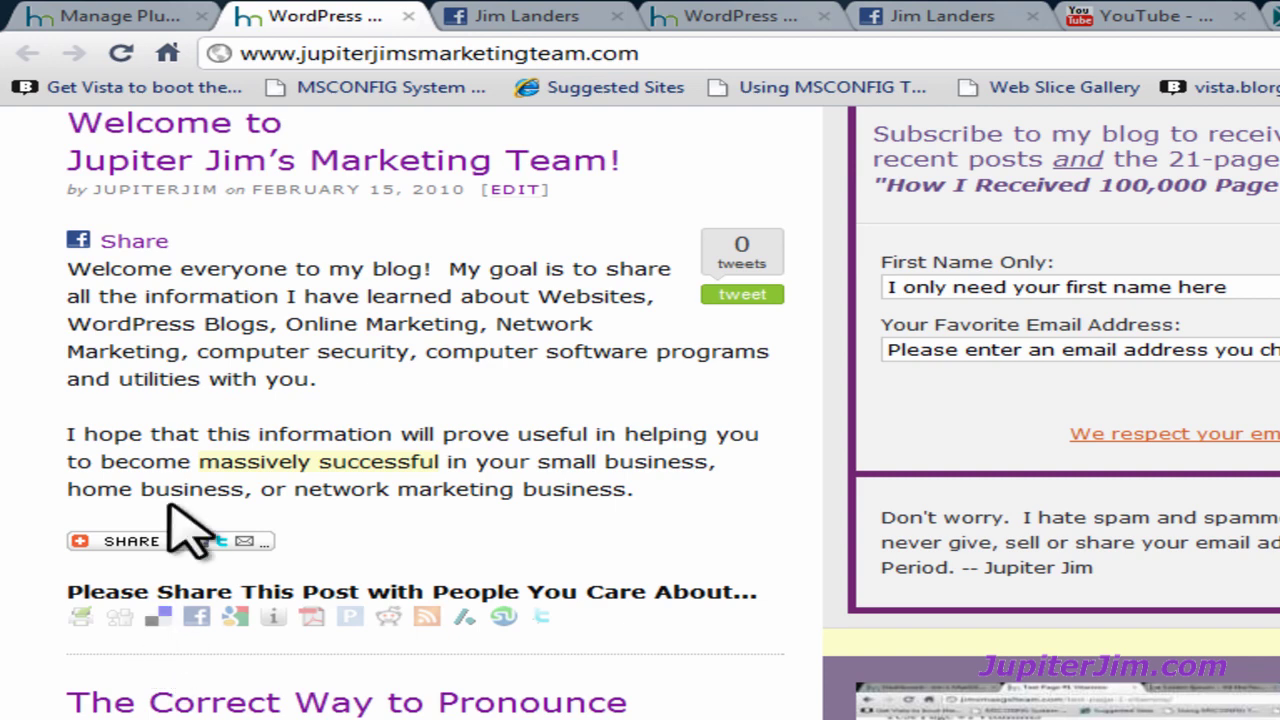
left_click(108, 16)
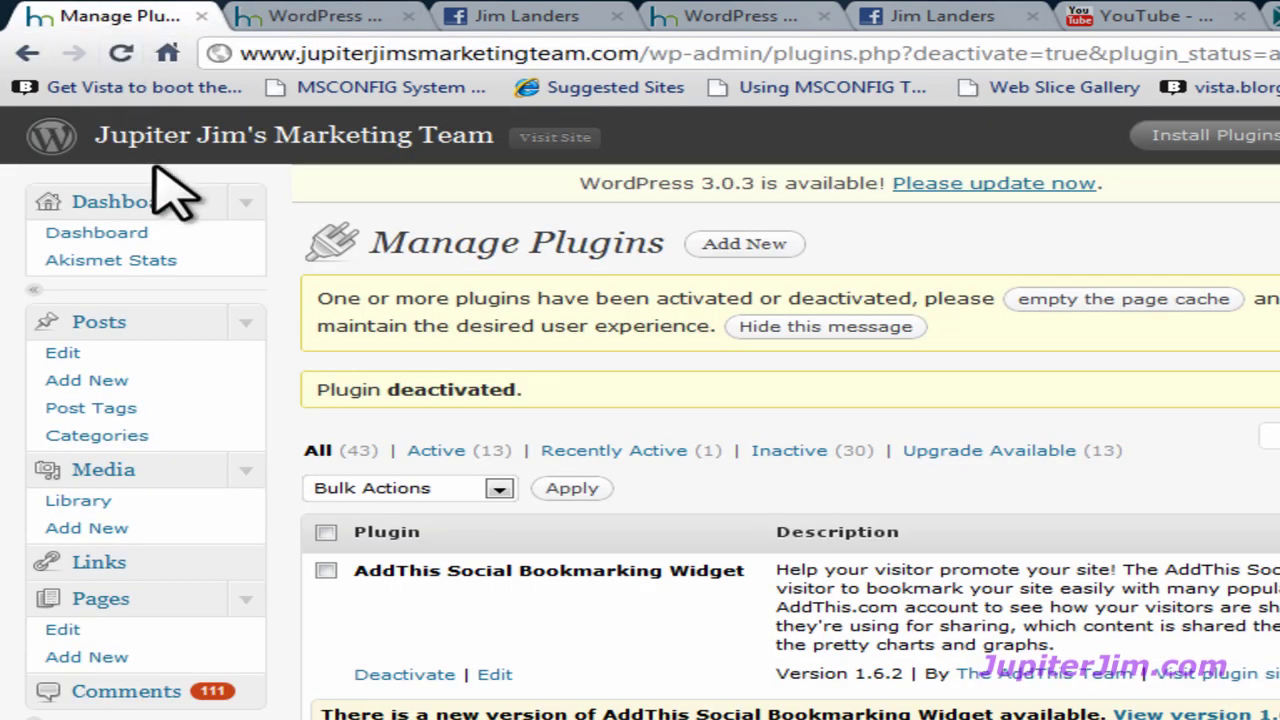
left_click(112, 240)
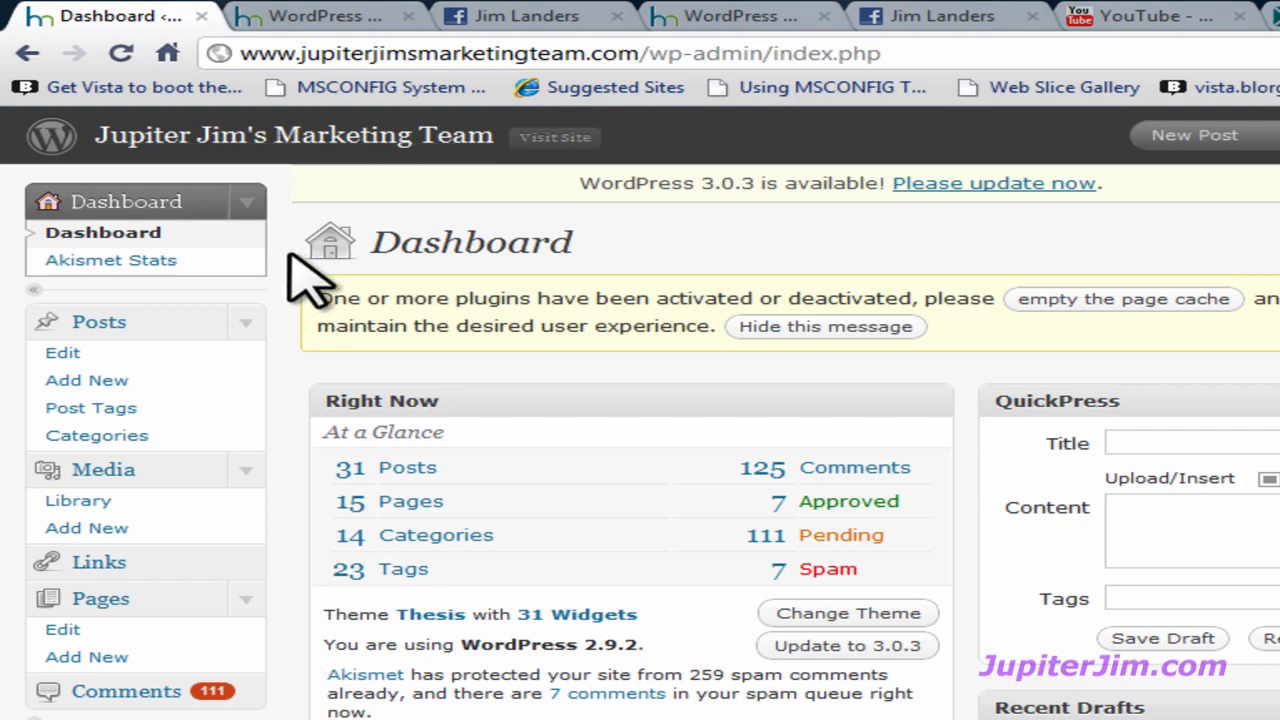
scroll(310, 280, "down", 7)
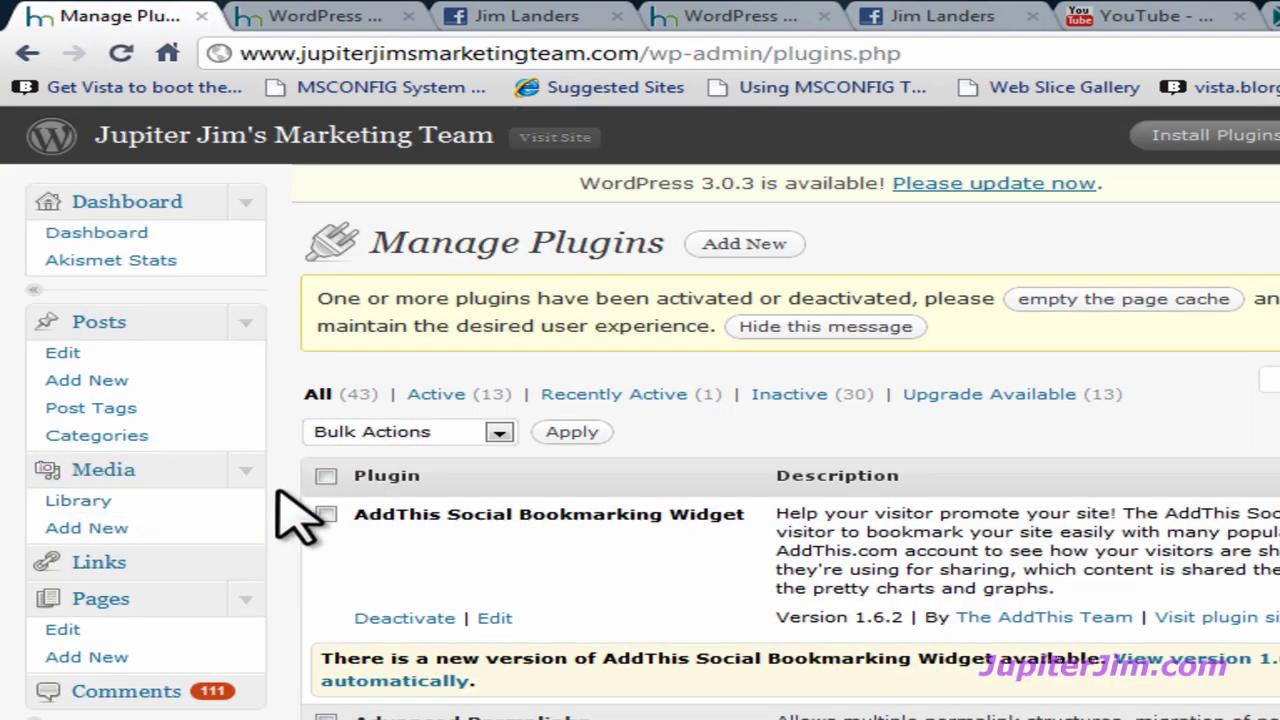
scroll(300, 520, "down", 3)
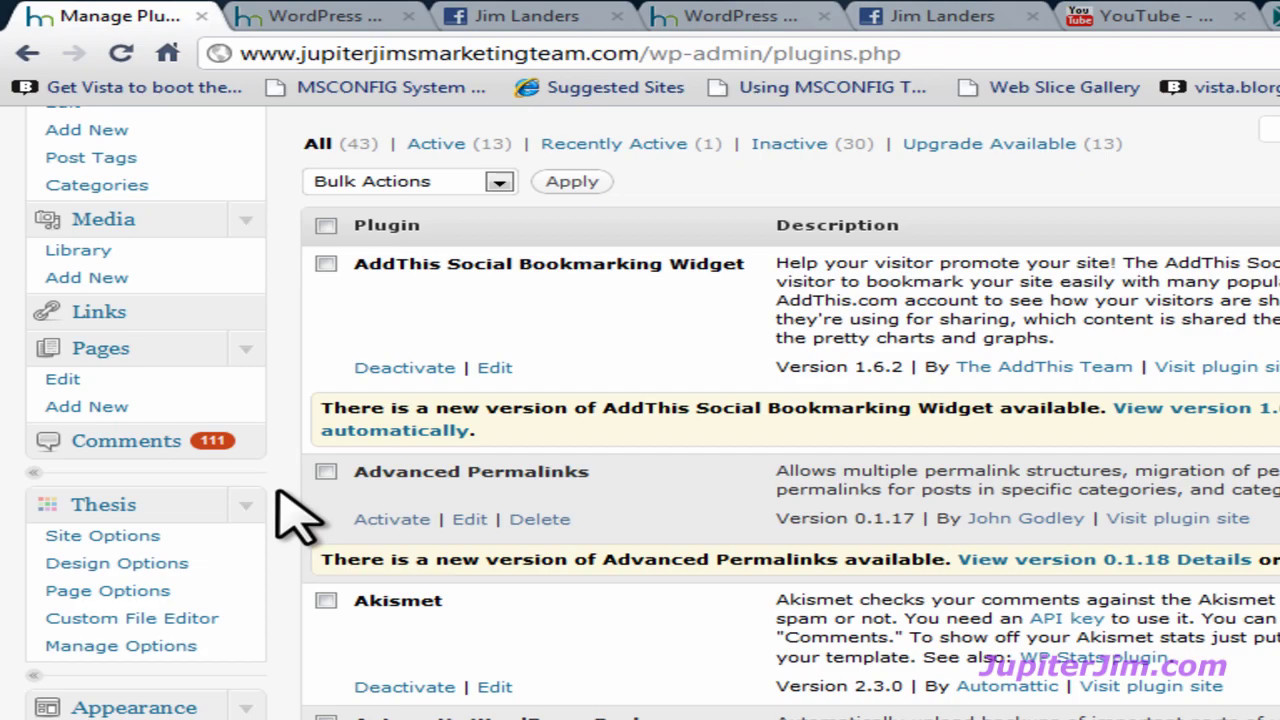
scroll(300, 520, "down", 12)
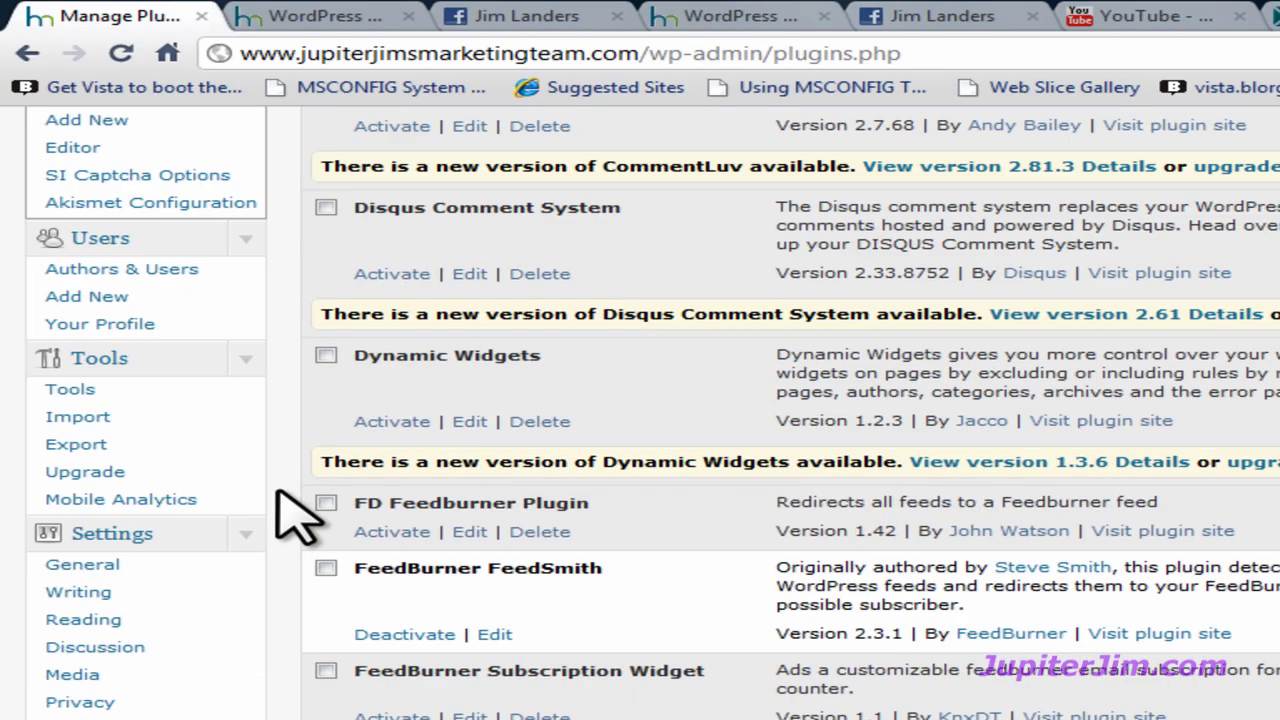
scroll(298, 518, "down", 6)
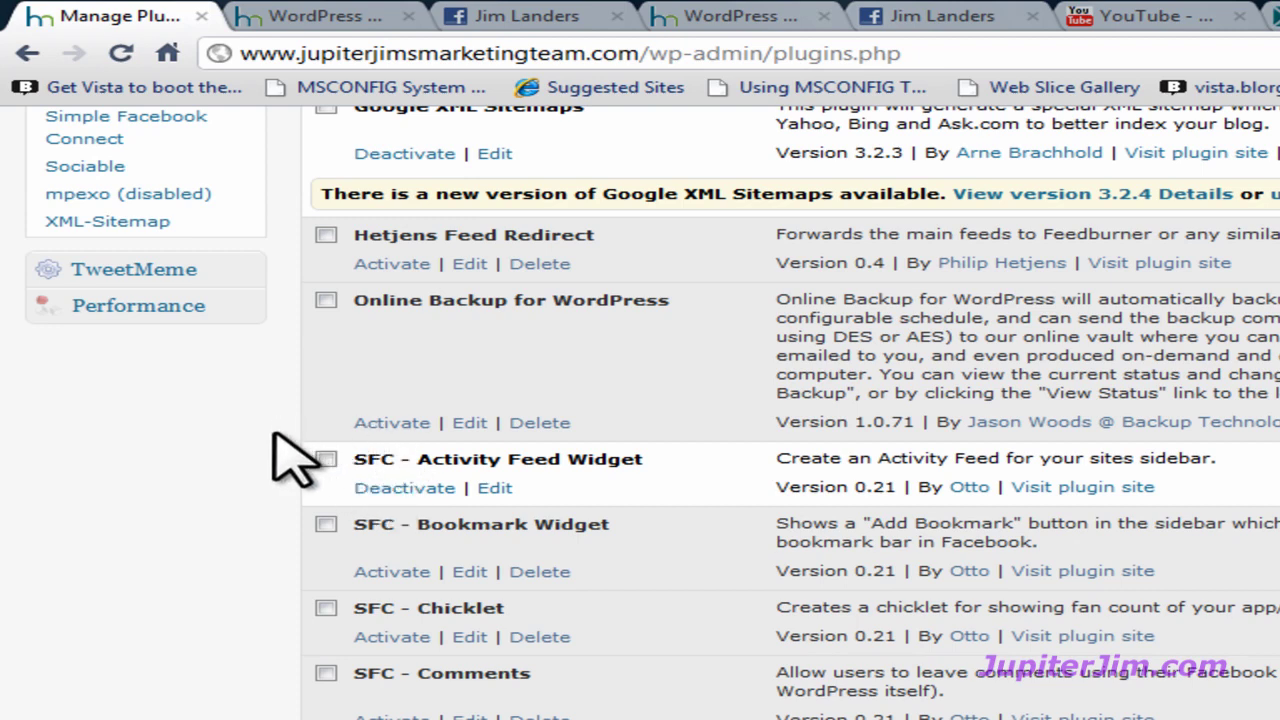
scroll(275, 437, "down", 1)
scroll(290, 460, "down", 4)
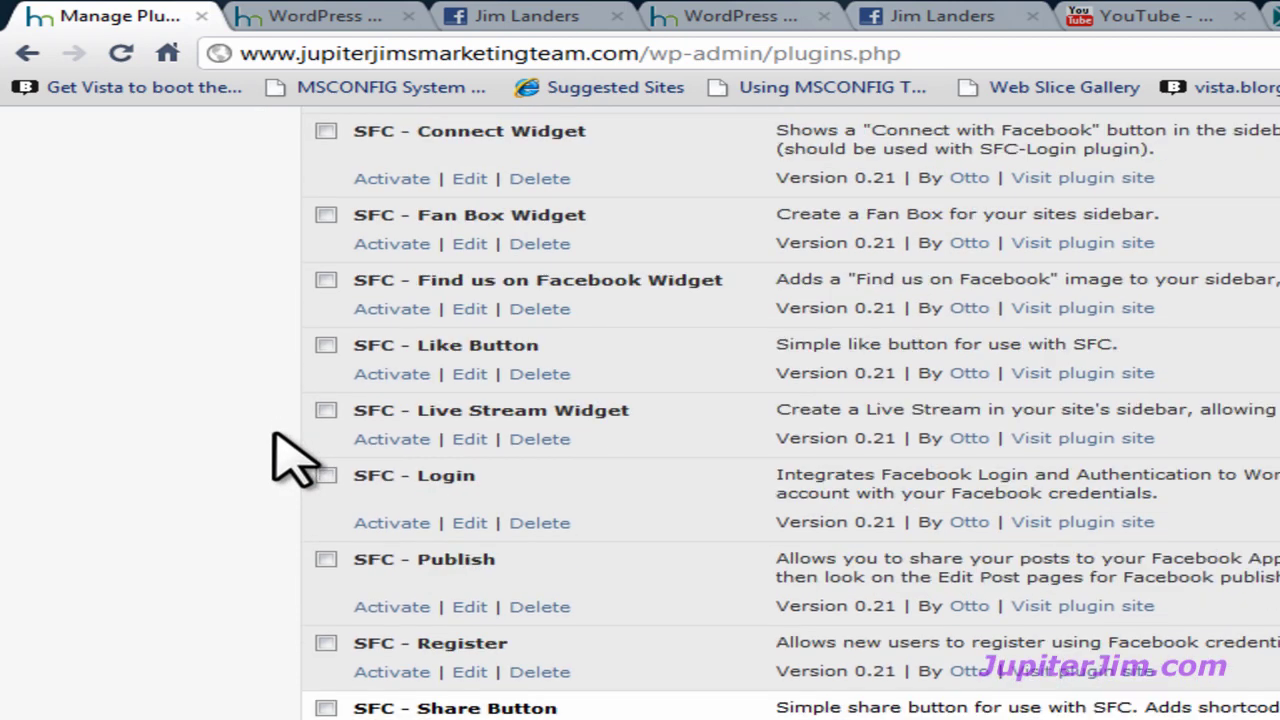
scroll(293, 462, "down", 1)
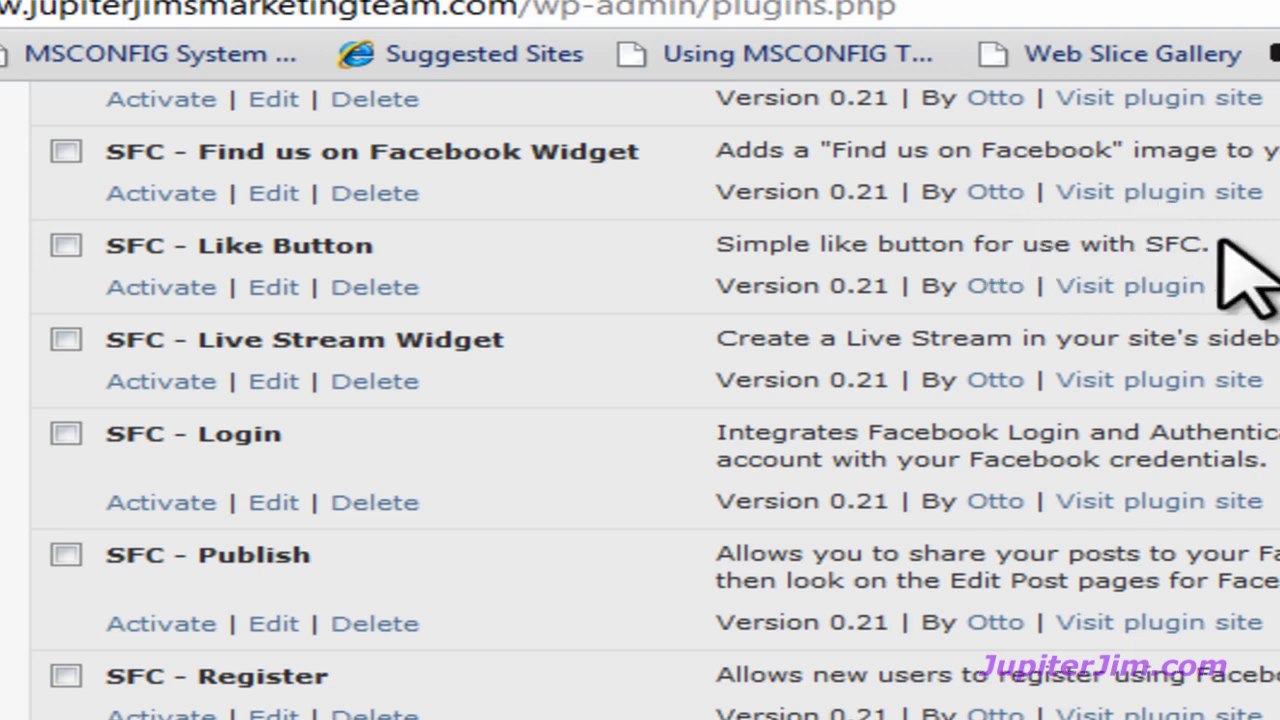
- Activate SFC - Like Button and open Settings > Simple Facebook Connect
left_click(180, 292)
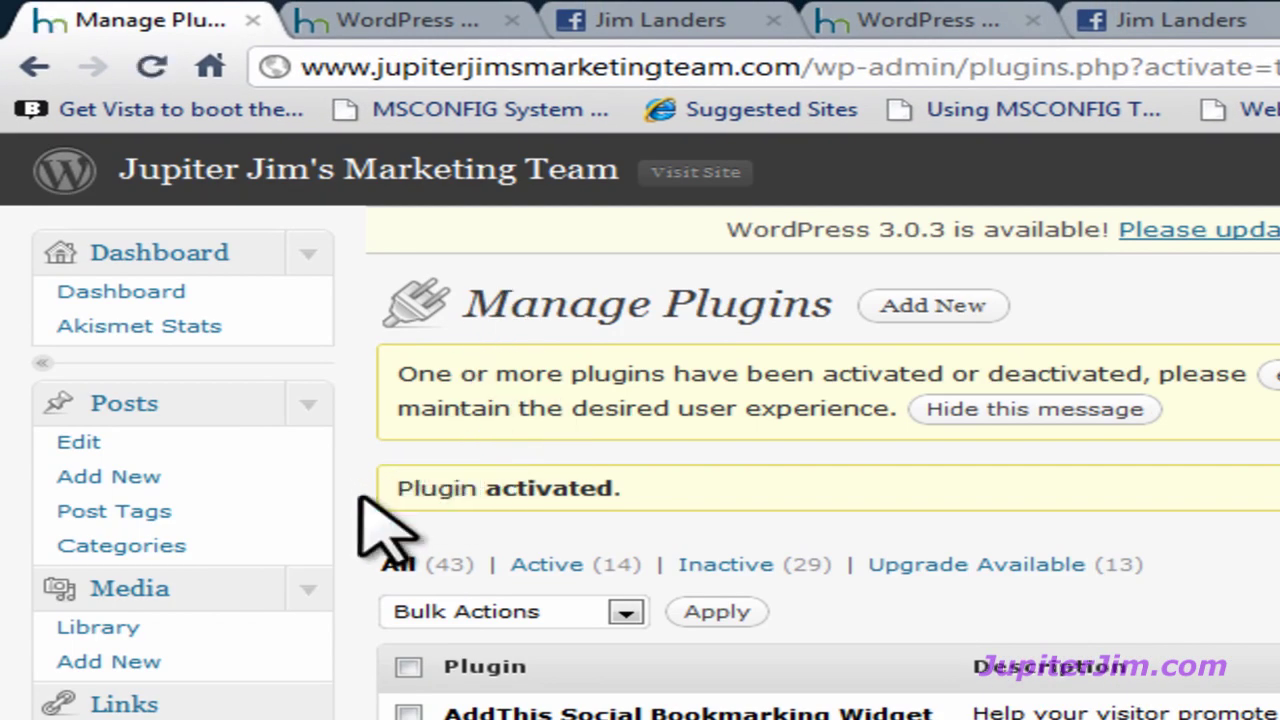
scroll(342, 524, "down", 15)
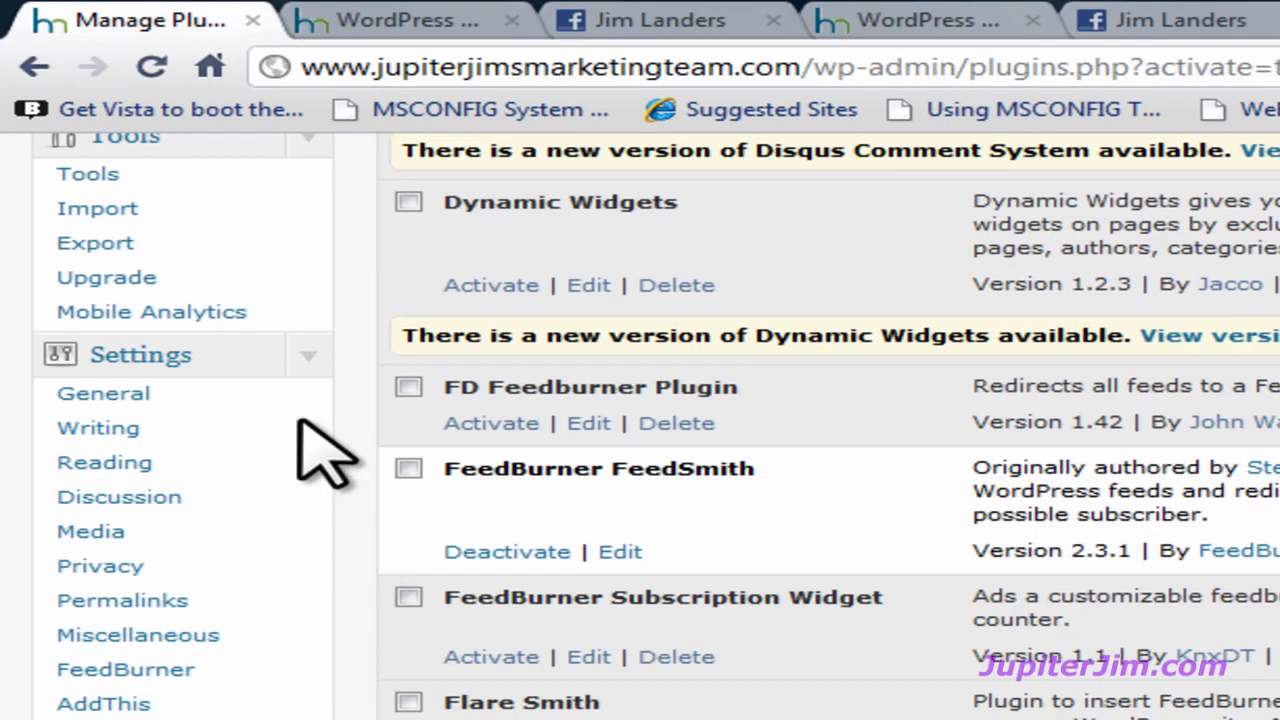
left_click(309, 358)
left_click(309, 358)
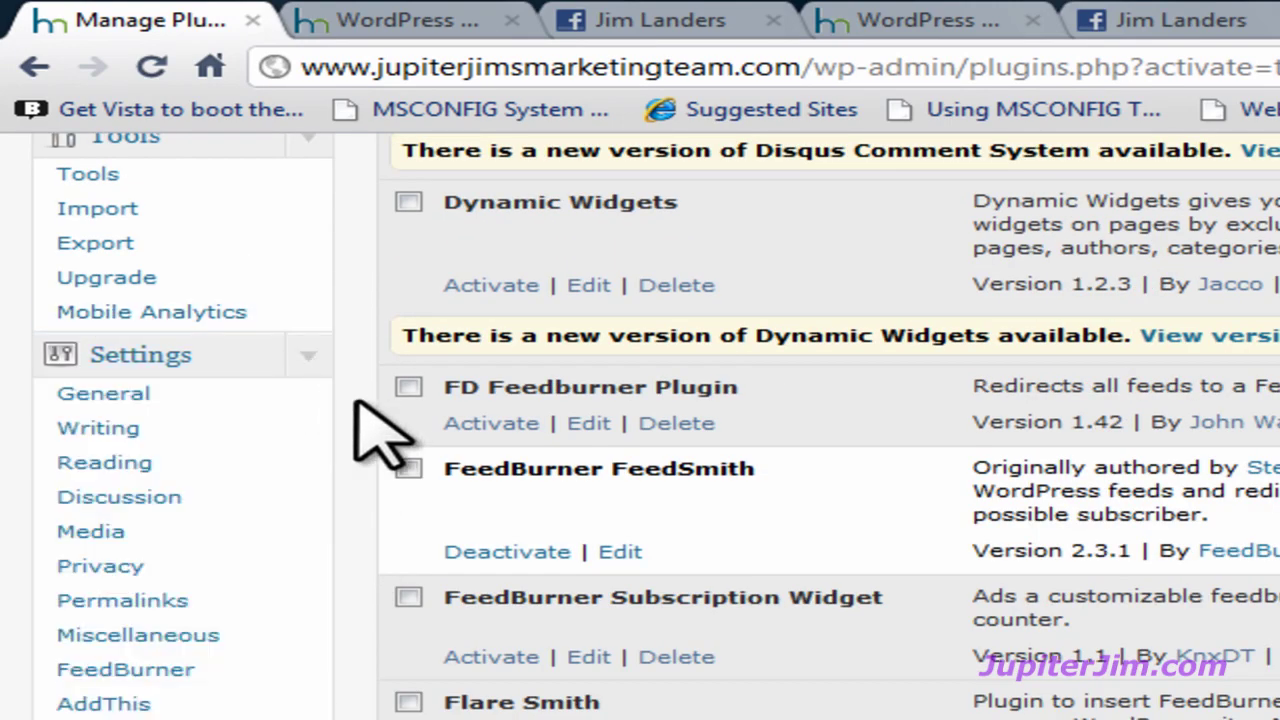
scroll(380, 440, "down", 3)
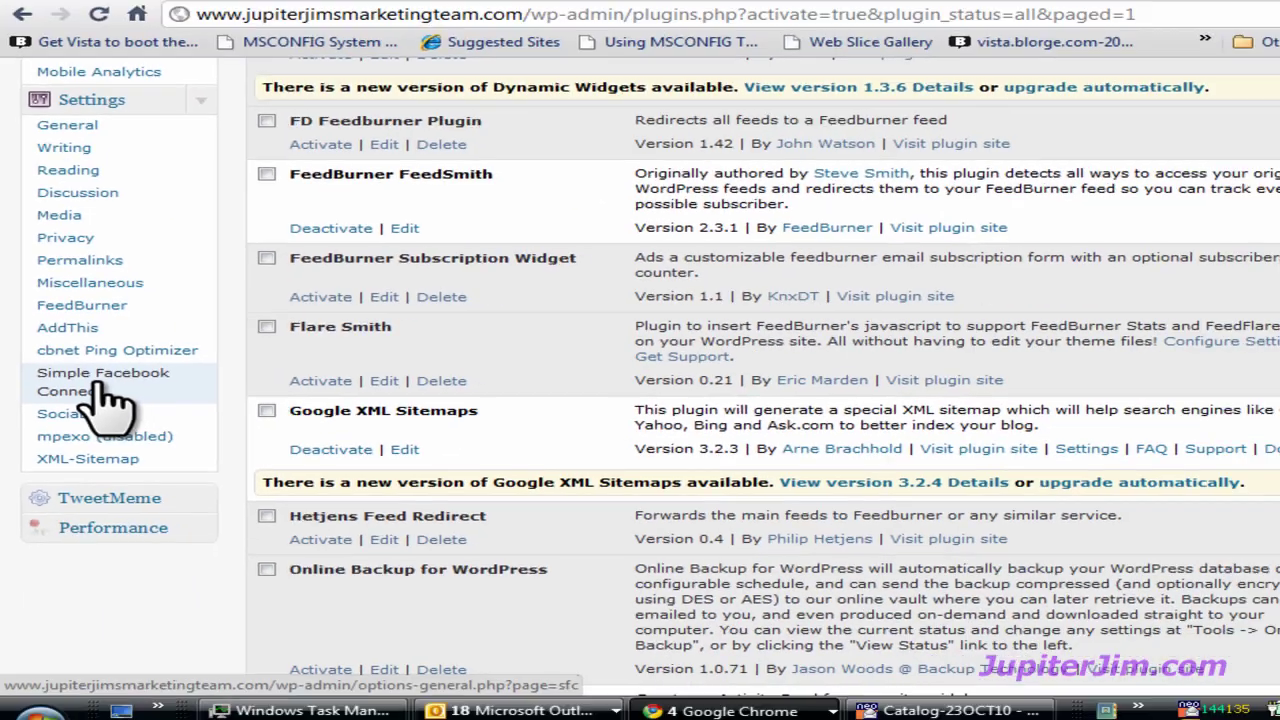
left_click(320, 533)
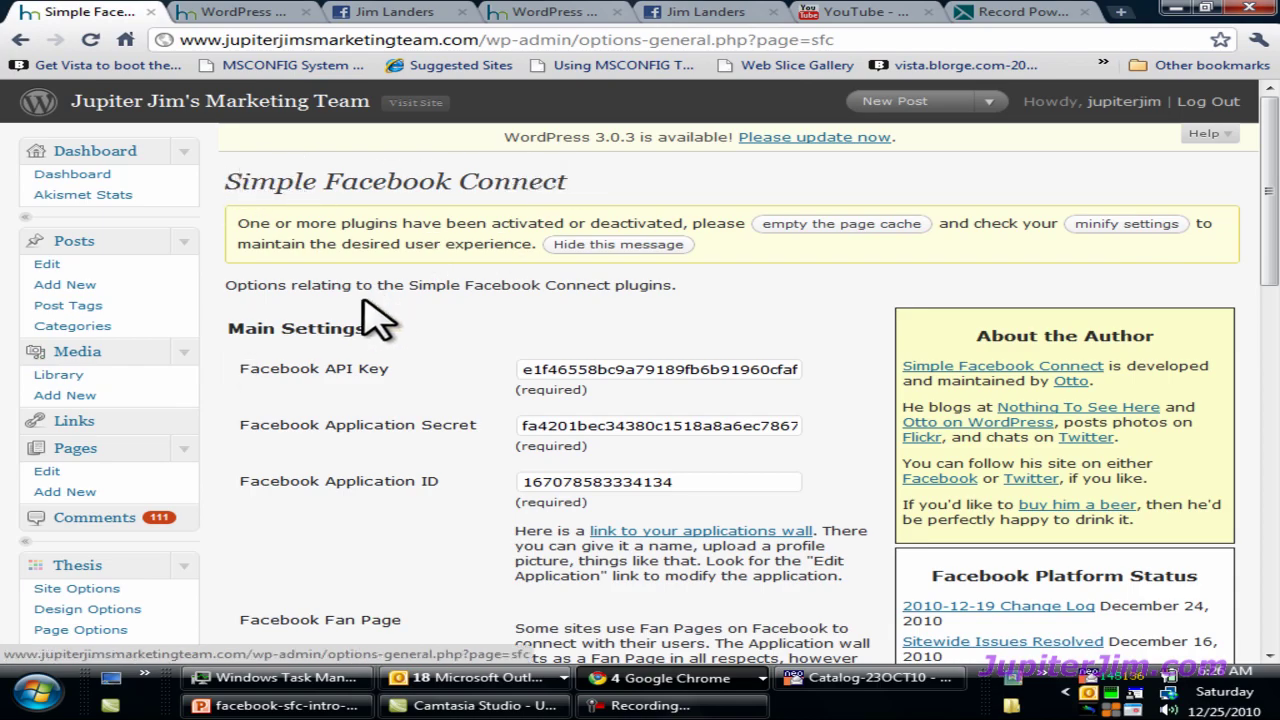
- Keep the Like button after post content with Standard layout, and choose the Like action
scroll(368, 305, "down", 7)
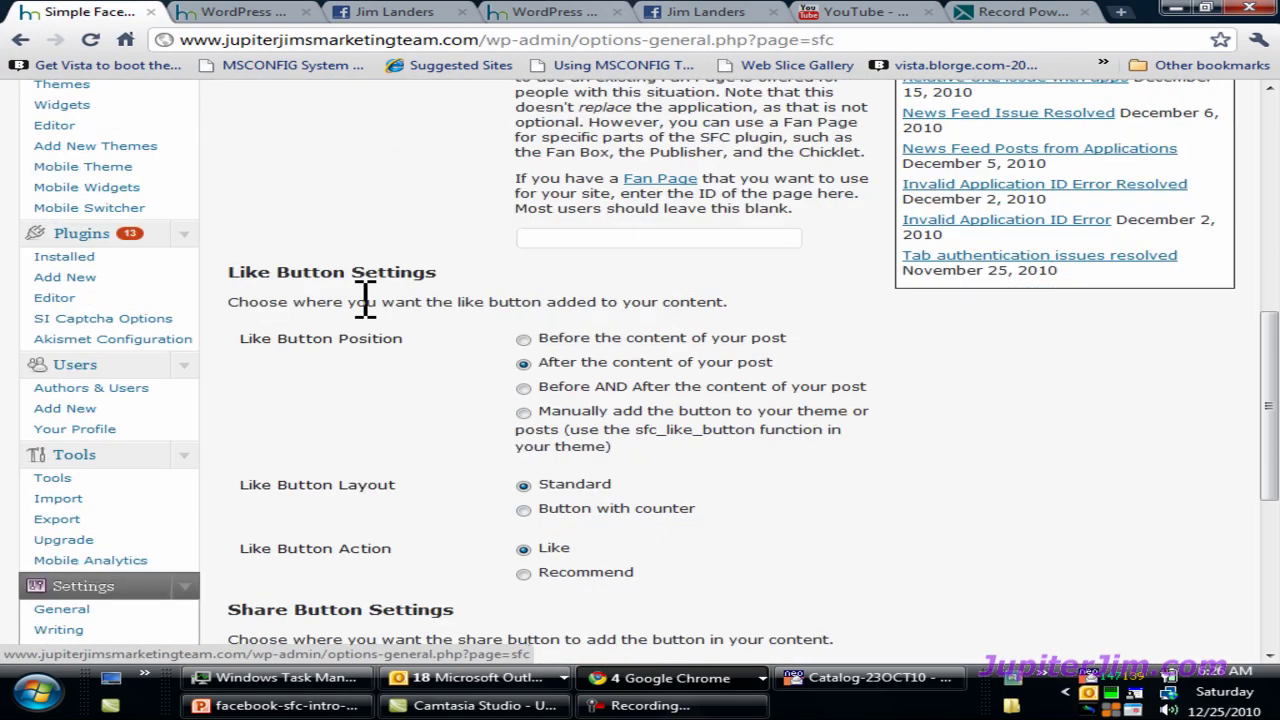
scroll(368, 305, "down", 1)
scroll(371, 310, "up", 1)
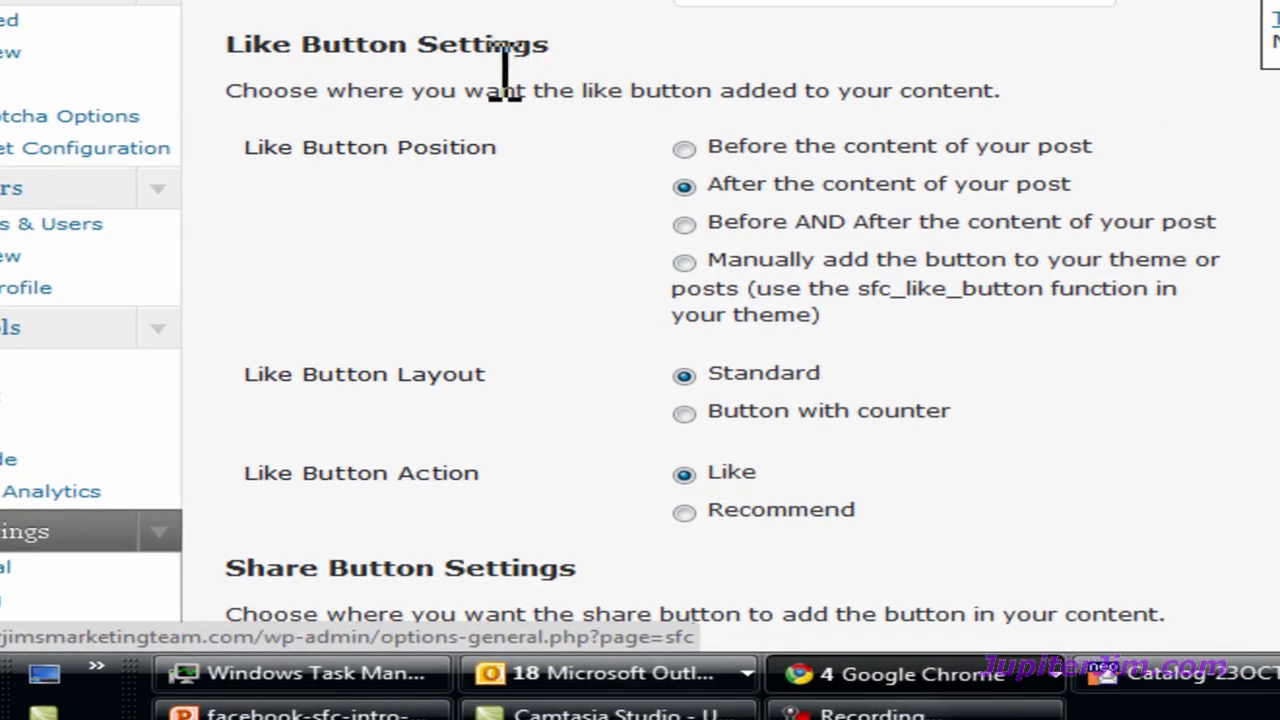
scroll(523, 149, "down", 5)
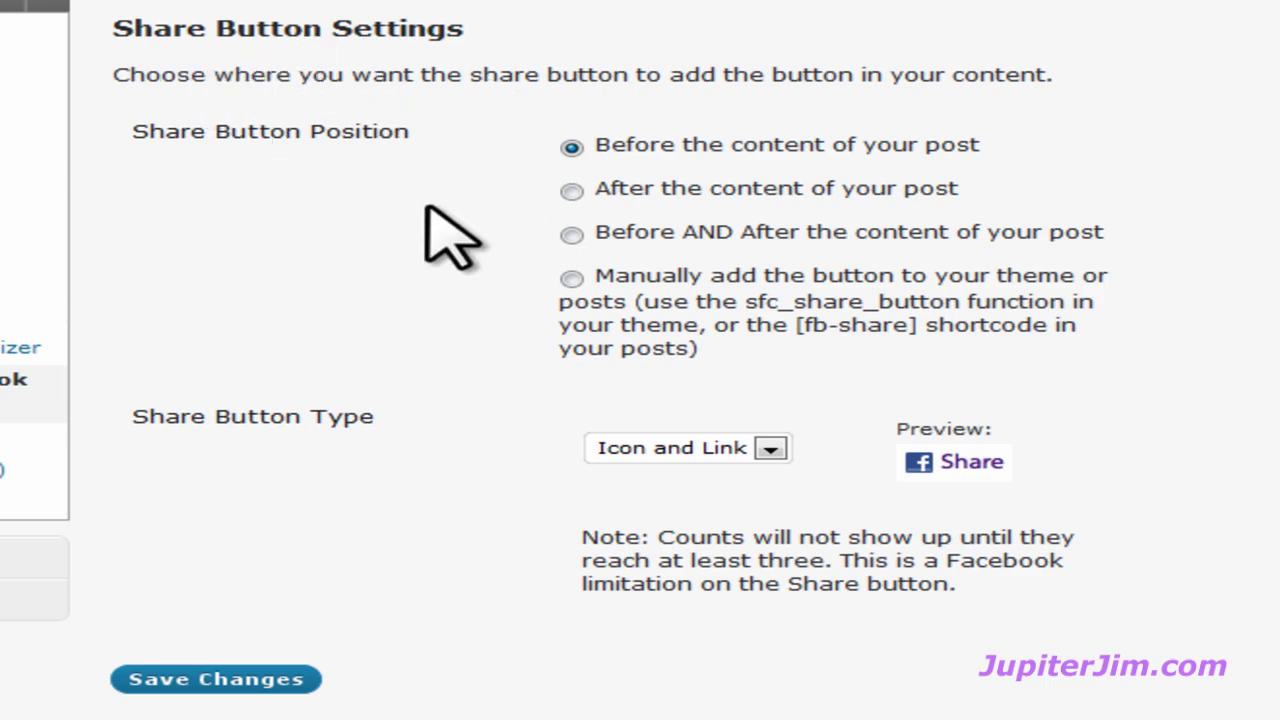
scroll(365, 280, "up", 4)
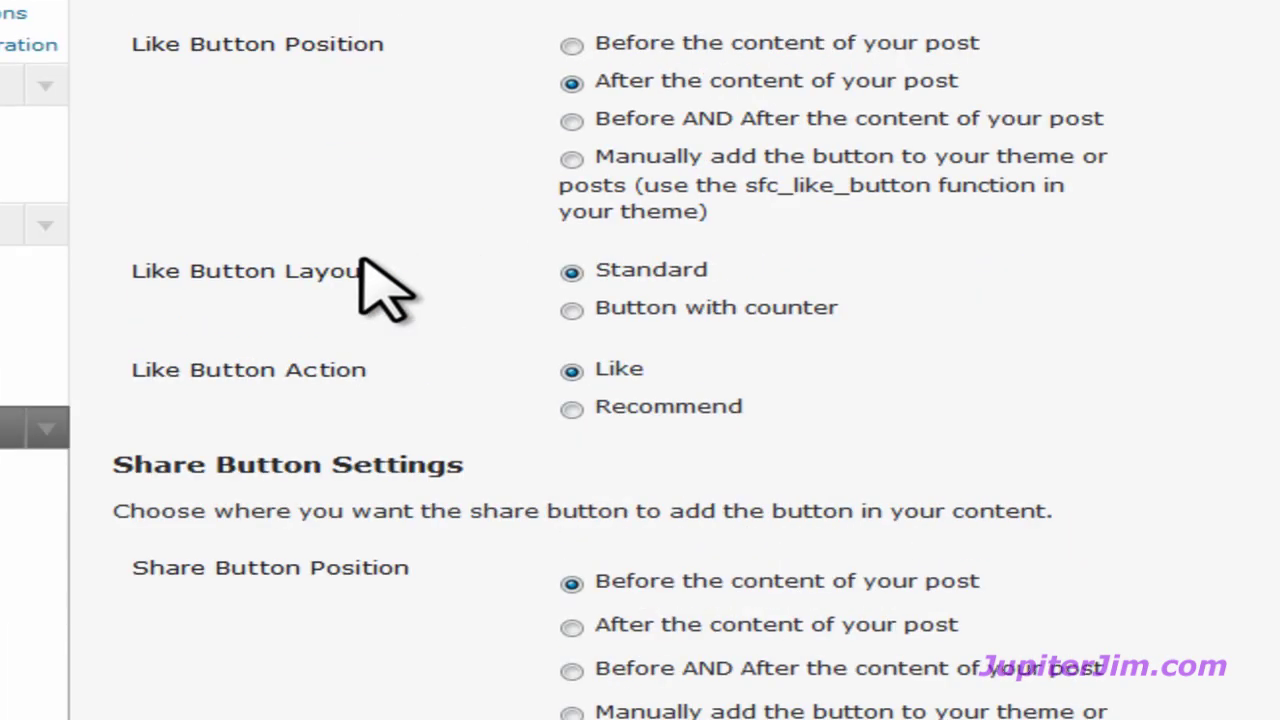
scroll(385, 290, "up", 3)
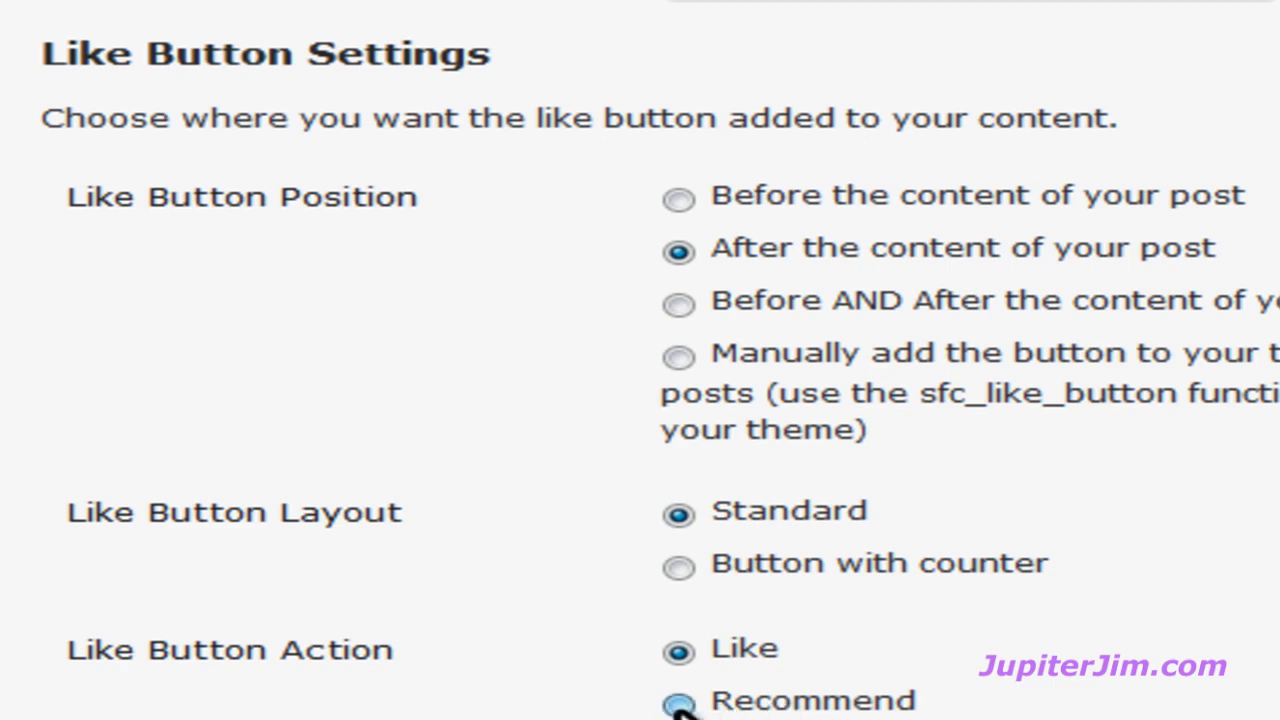
left_click(678, 650)
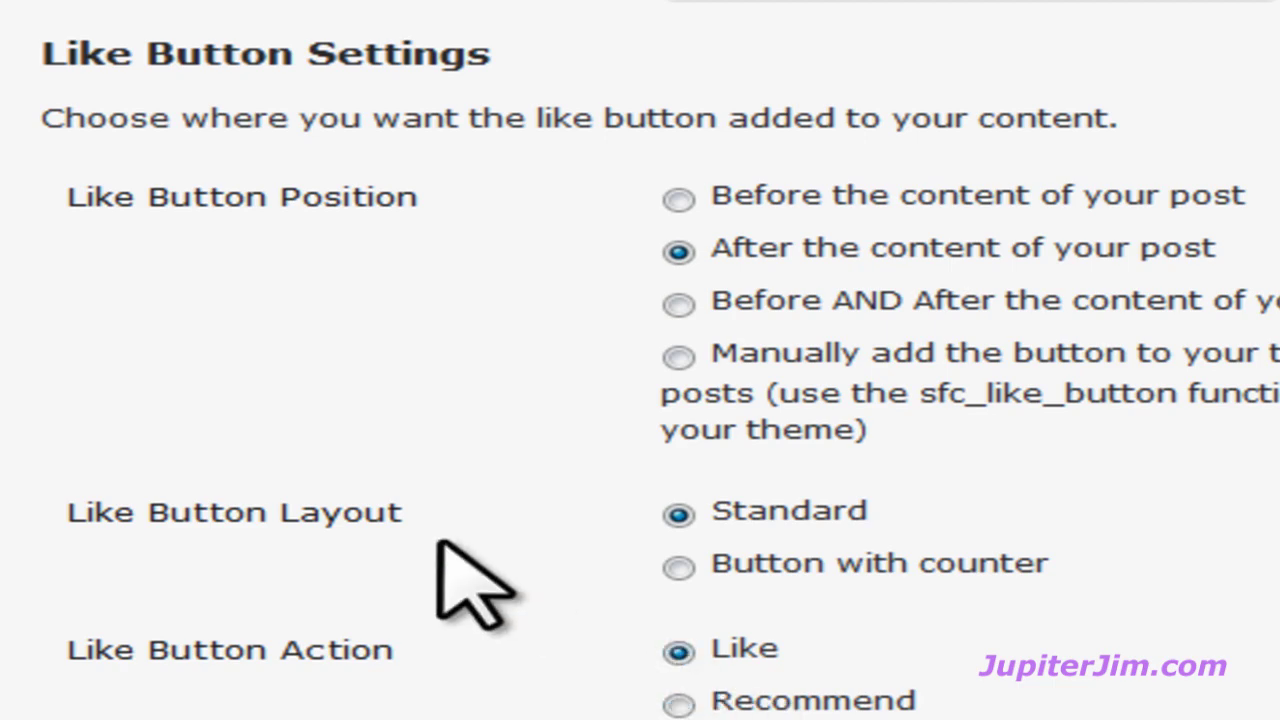
scroll(437, 537, "down", 10)
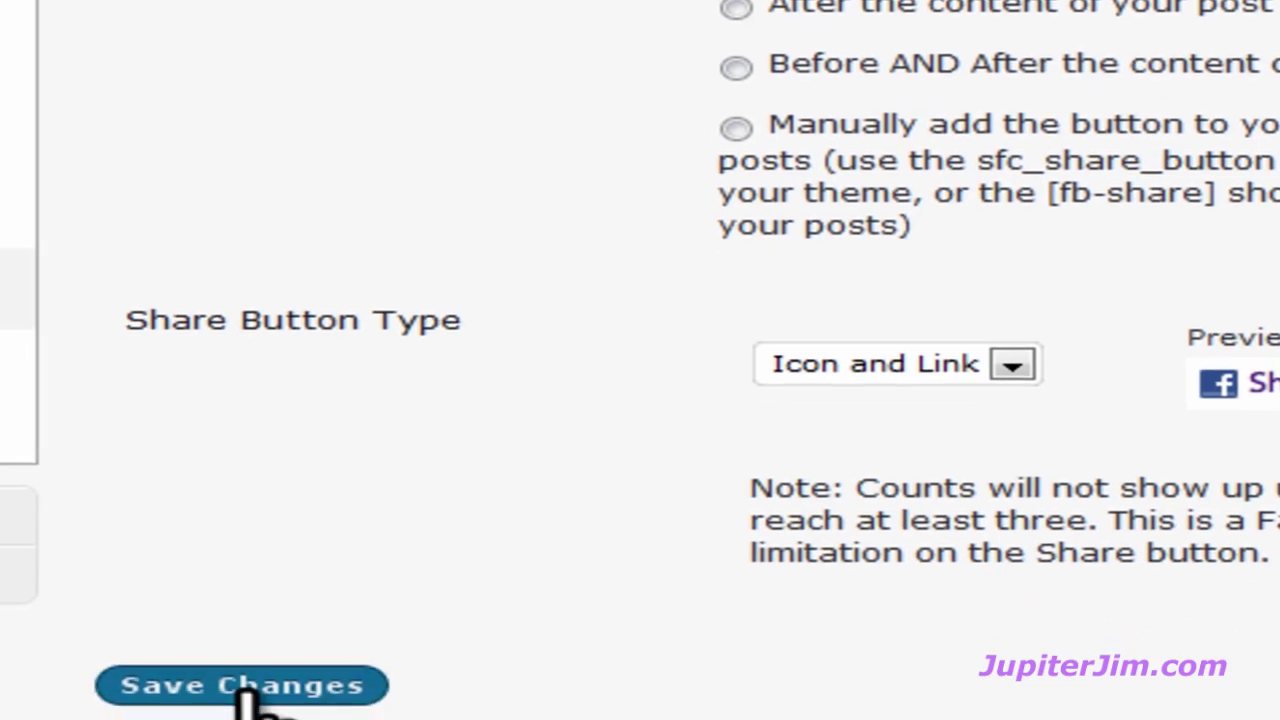
- Save the Facebook settings and view the blog homepage in a new tab
left_click(257, 645)
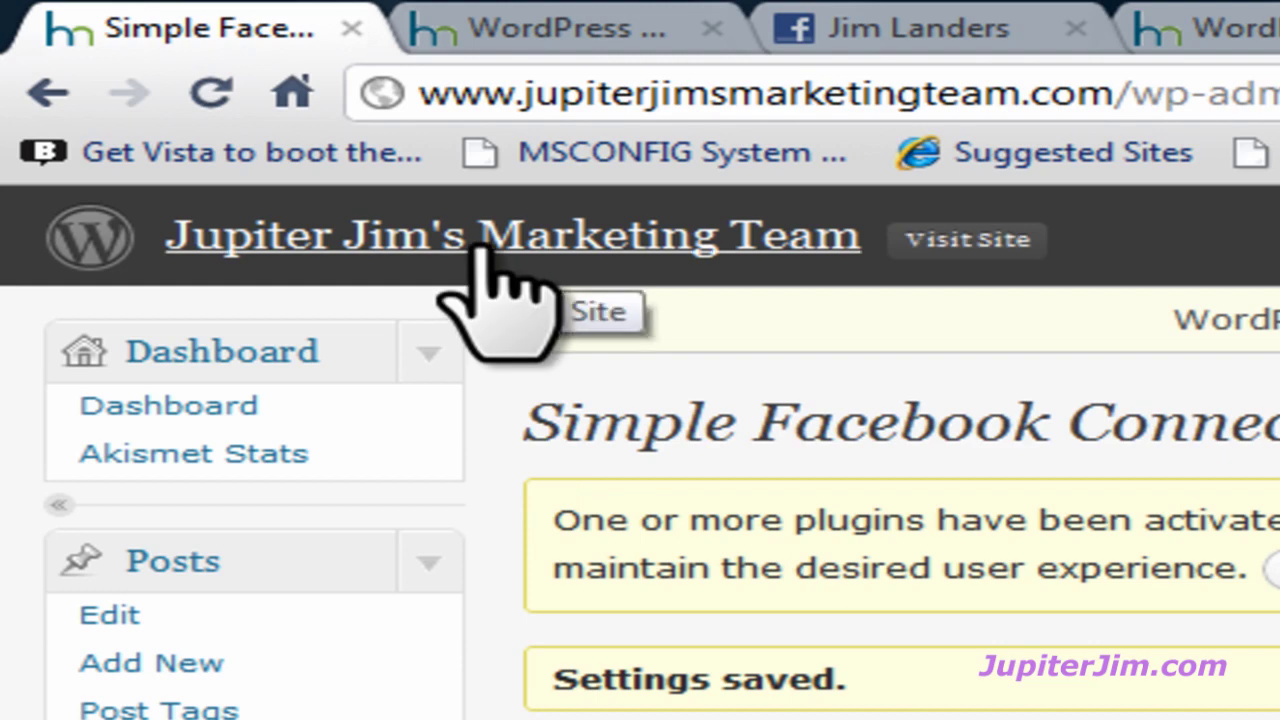
right_click(447, 250)
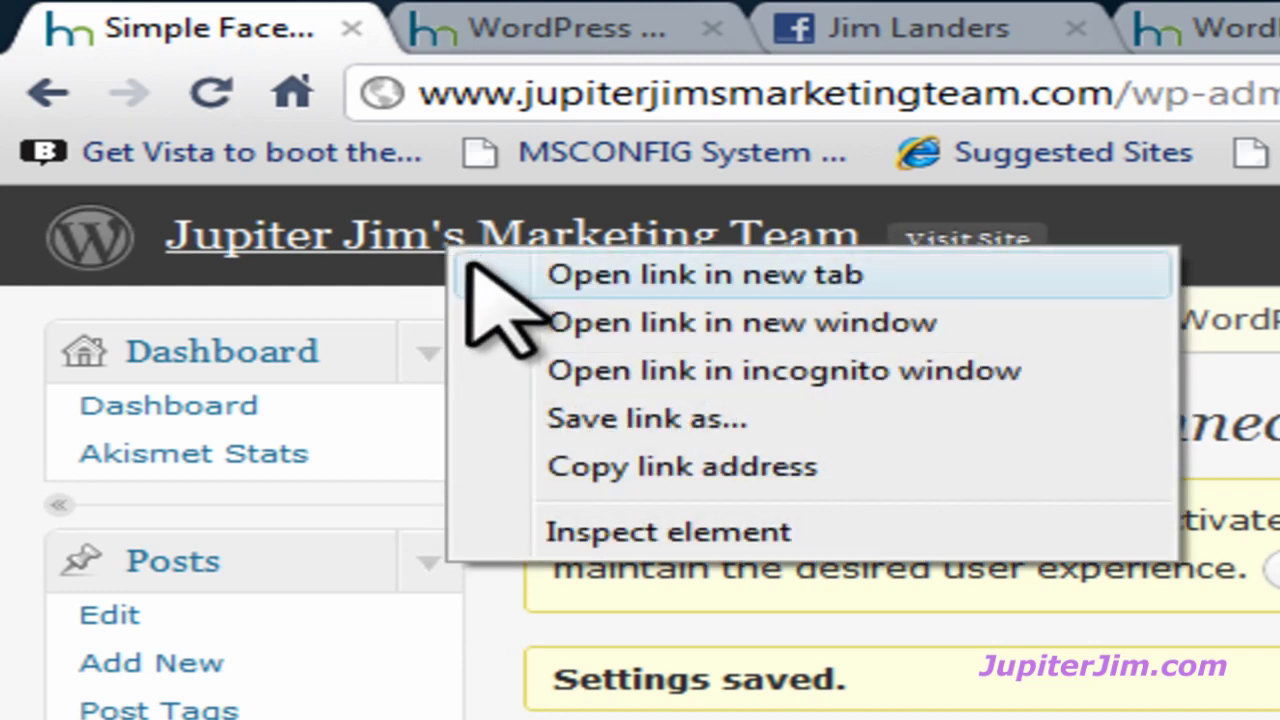
left_click(469, 266)
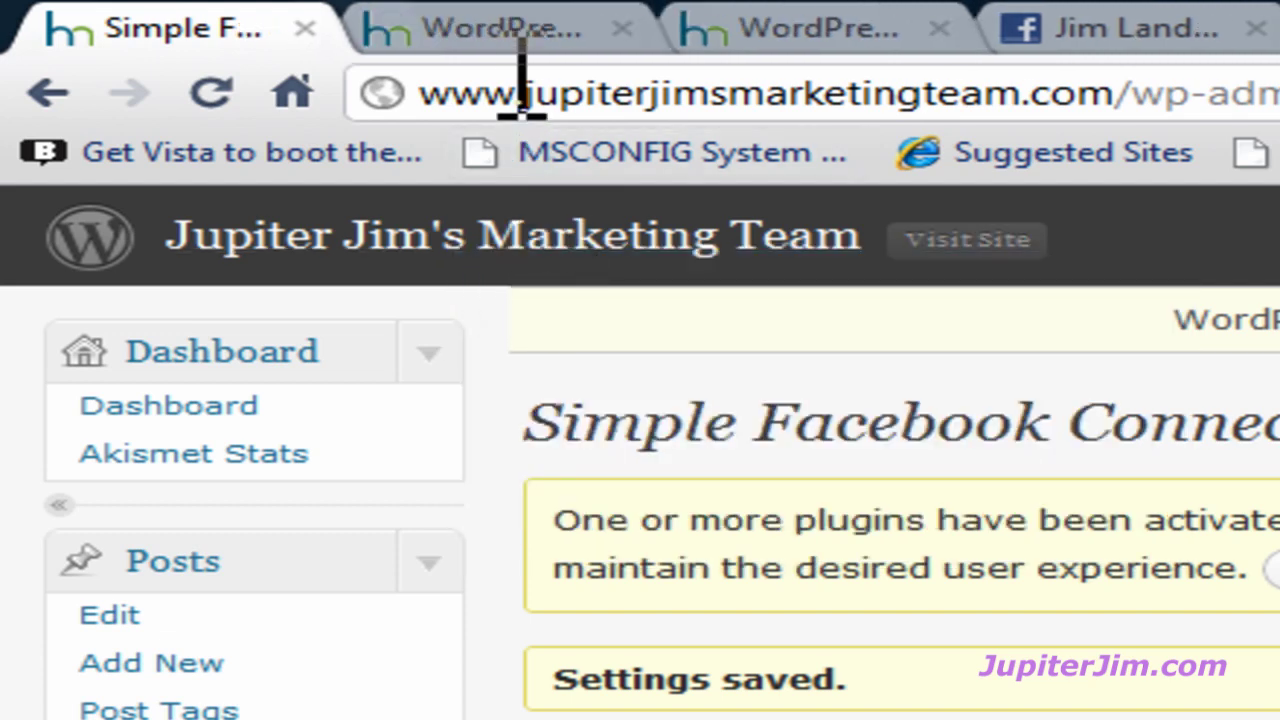
left_click(503, 34)
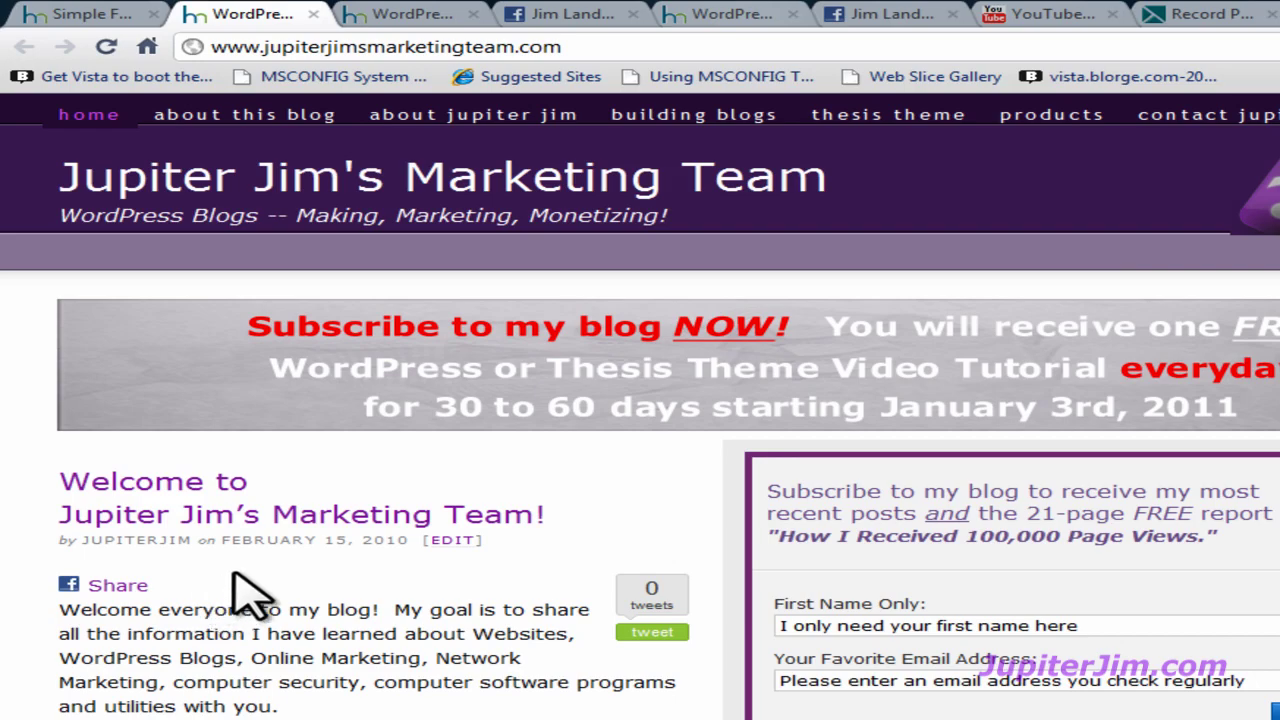
- Like the welcome post and share it with the comment 'I think this post is so helpful! Thanks!'
scroll(248, 594, "down", 3)
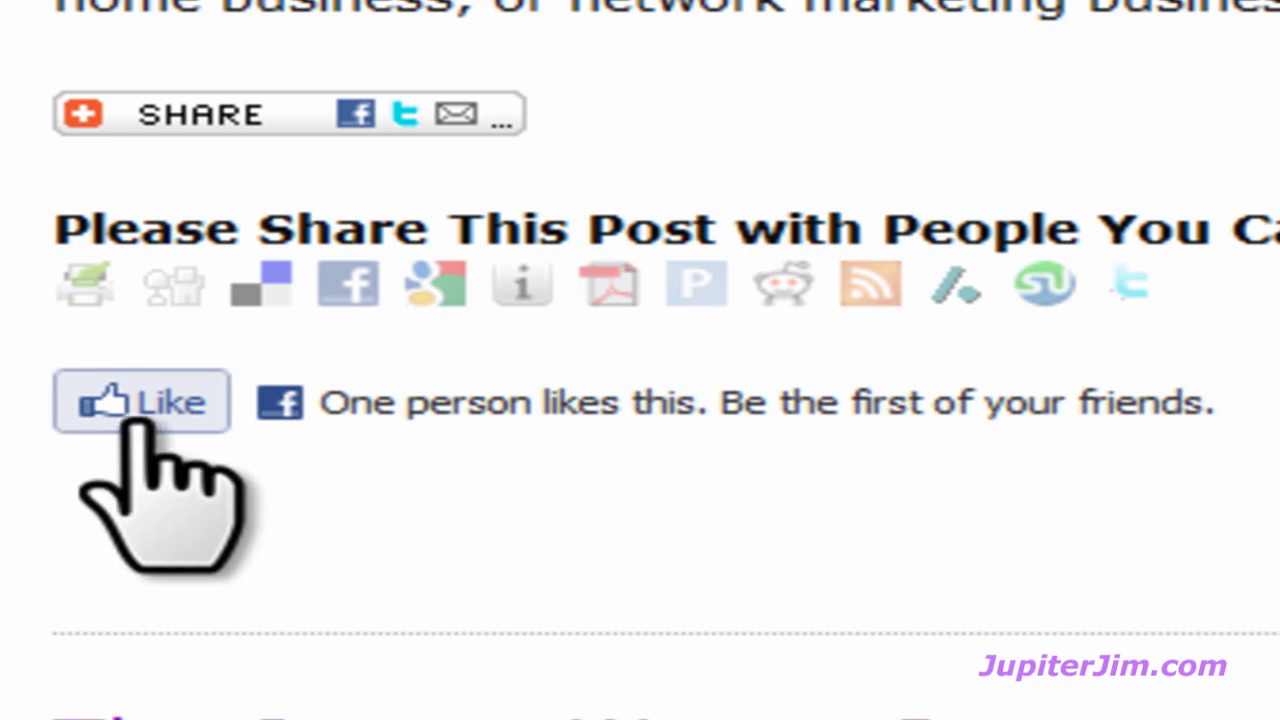
left_click(150, 405)
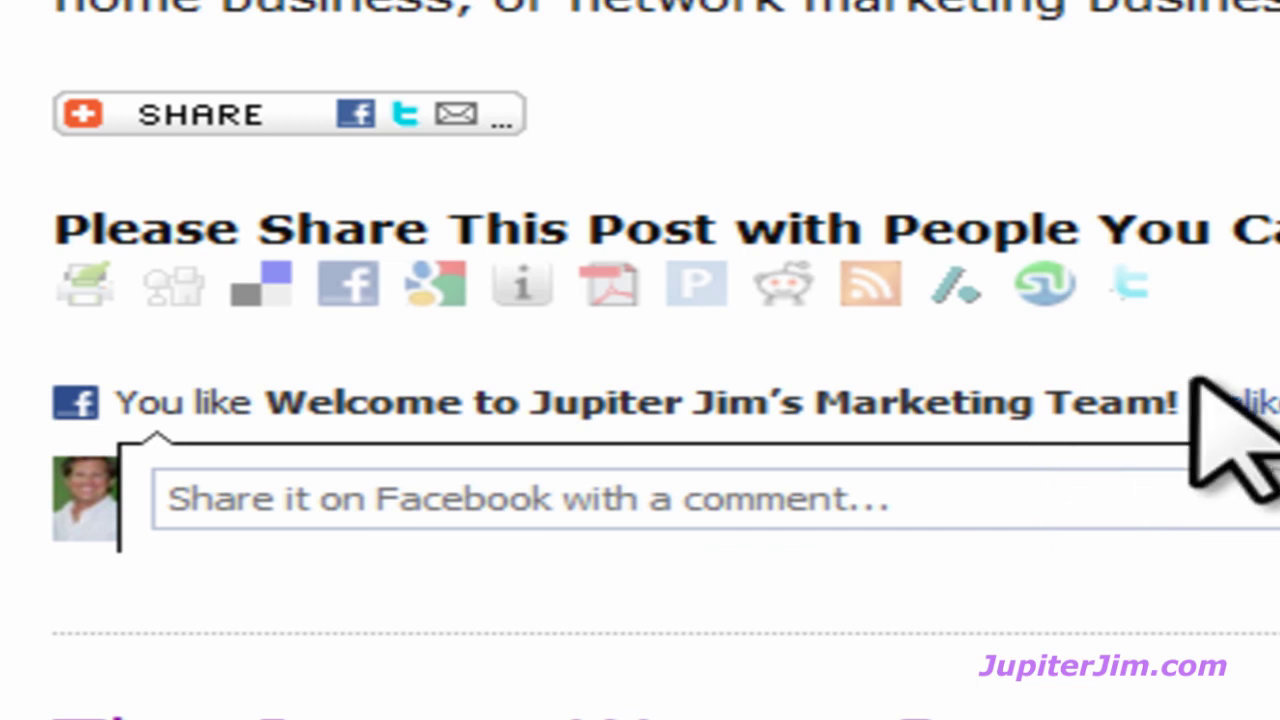
left_click(400, 500)
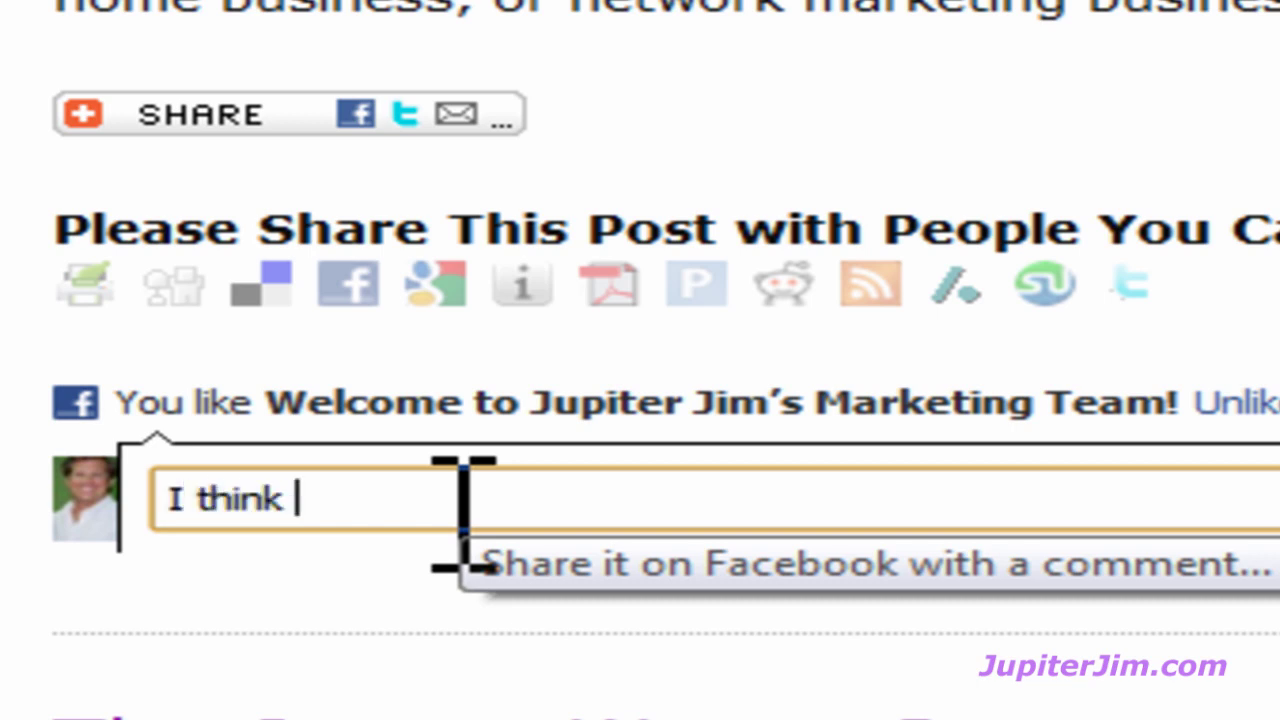
type("I think this post is ")
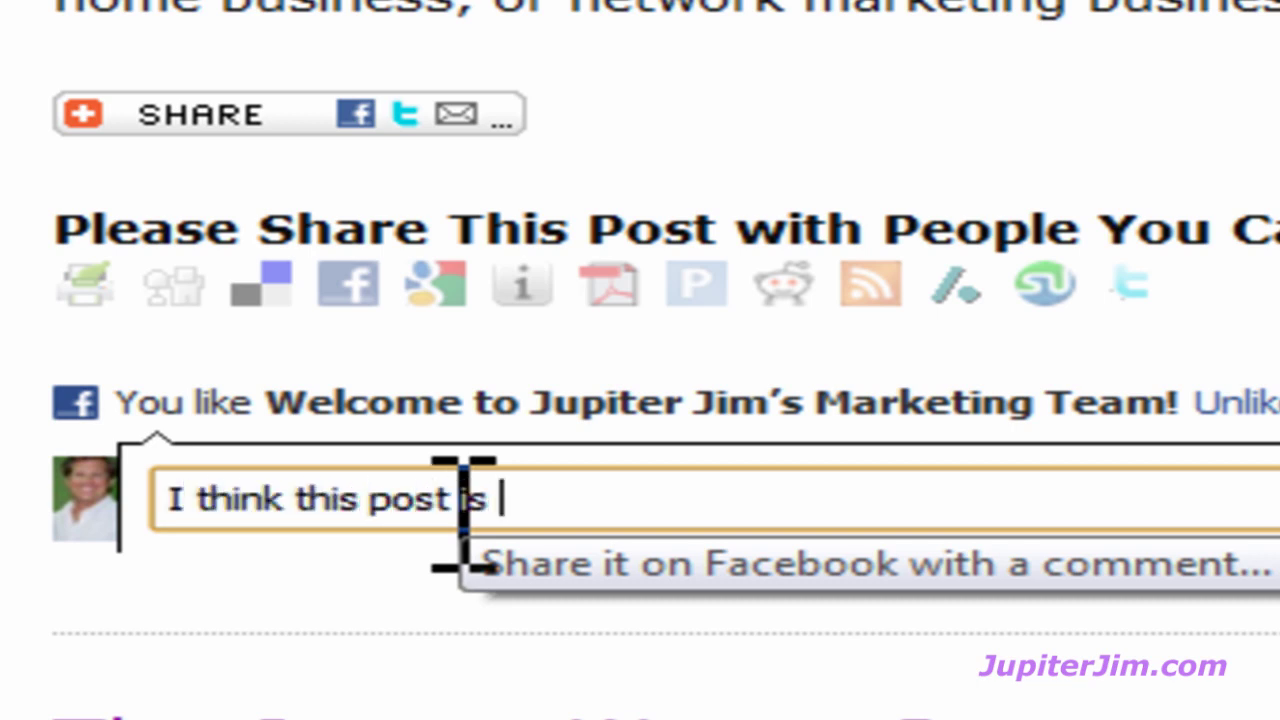
type("so helpful! Thanks!")
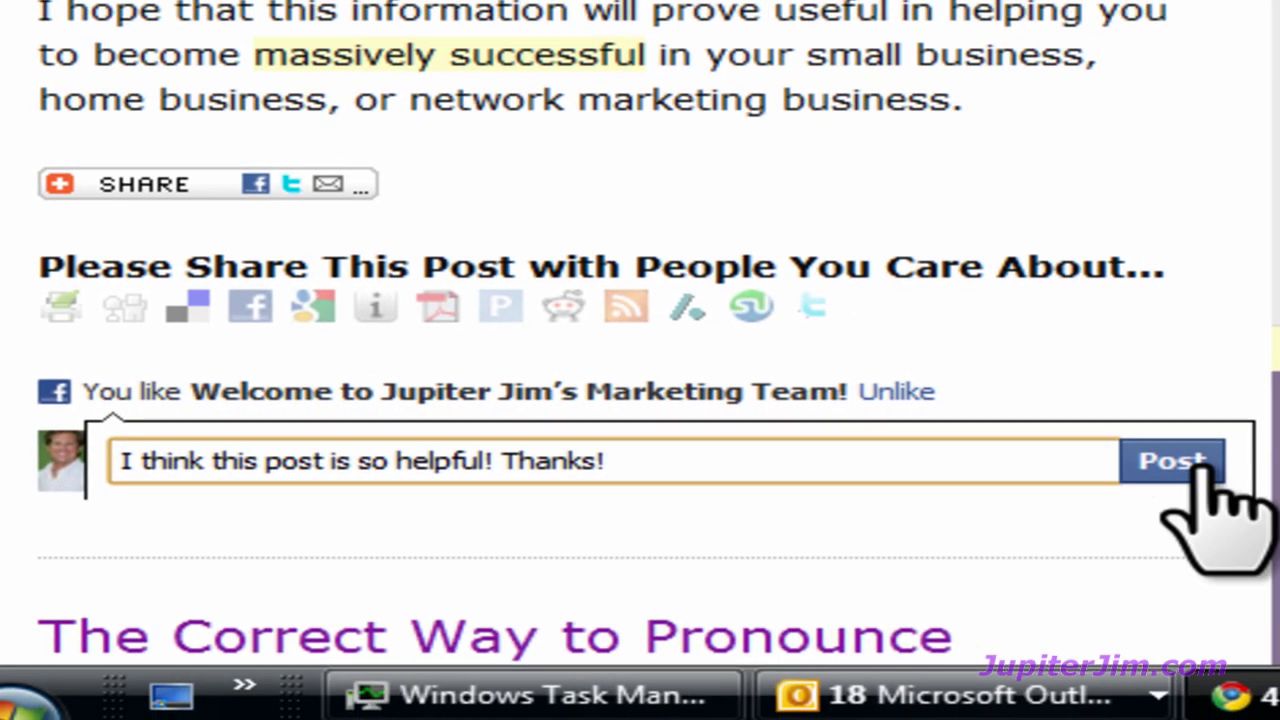
left_click(1200, 466)
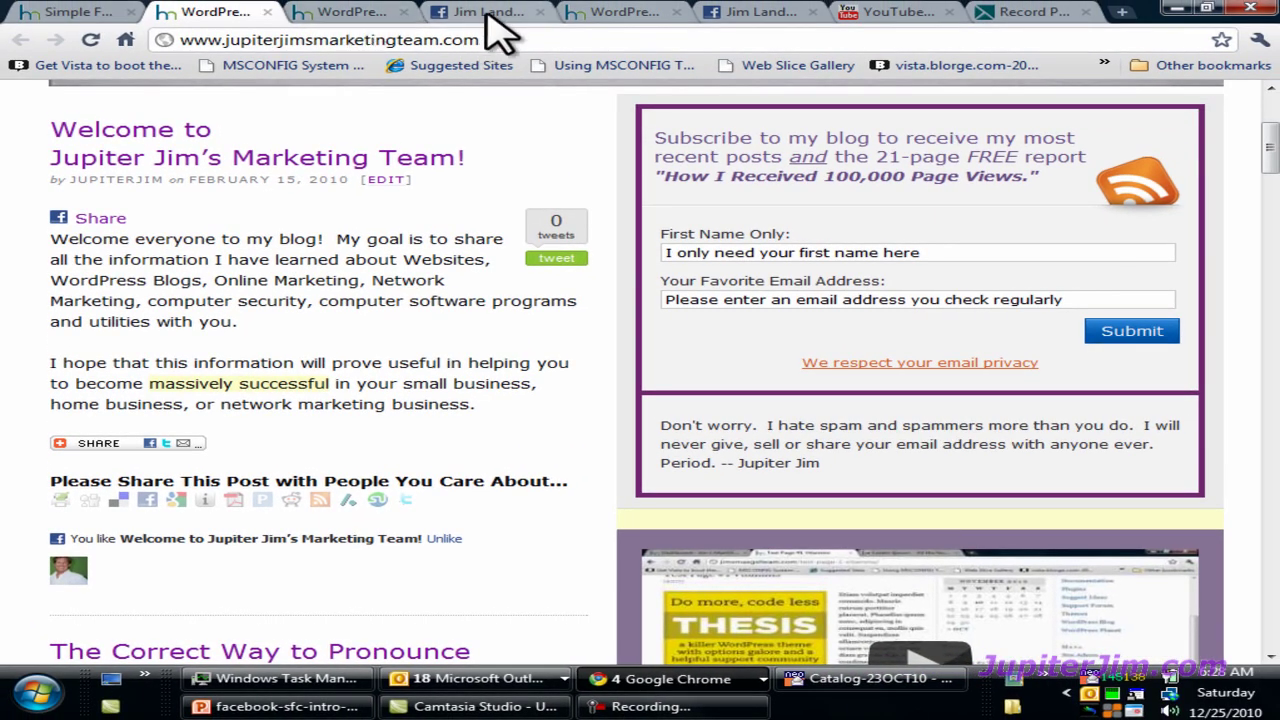
left_click(485, 12)
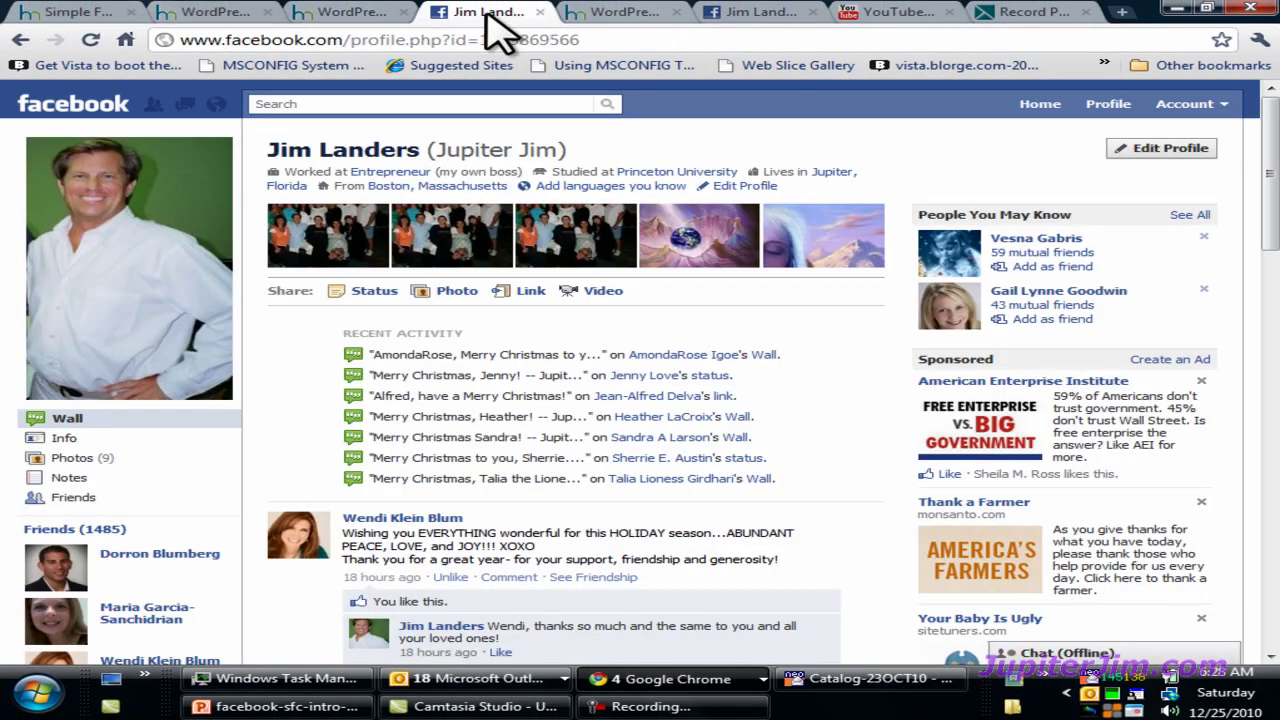